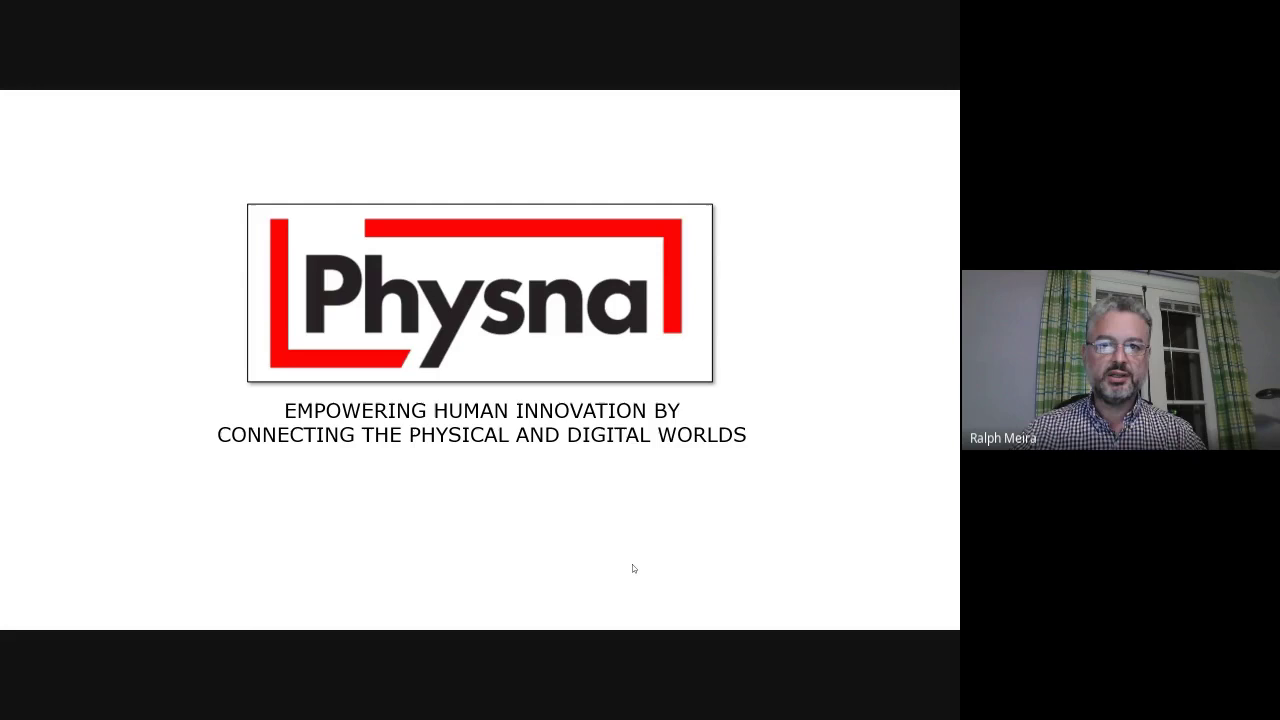
Switch to Physna in the browser and look through the turbocharger part and assembly files in the folder listing.
{"action": "key", "text": "alt+Tab"}
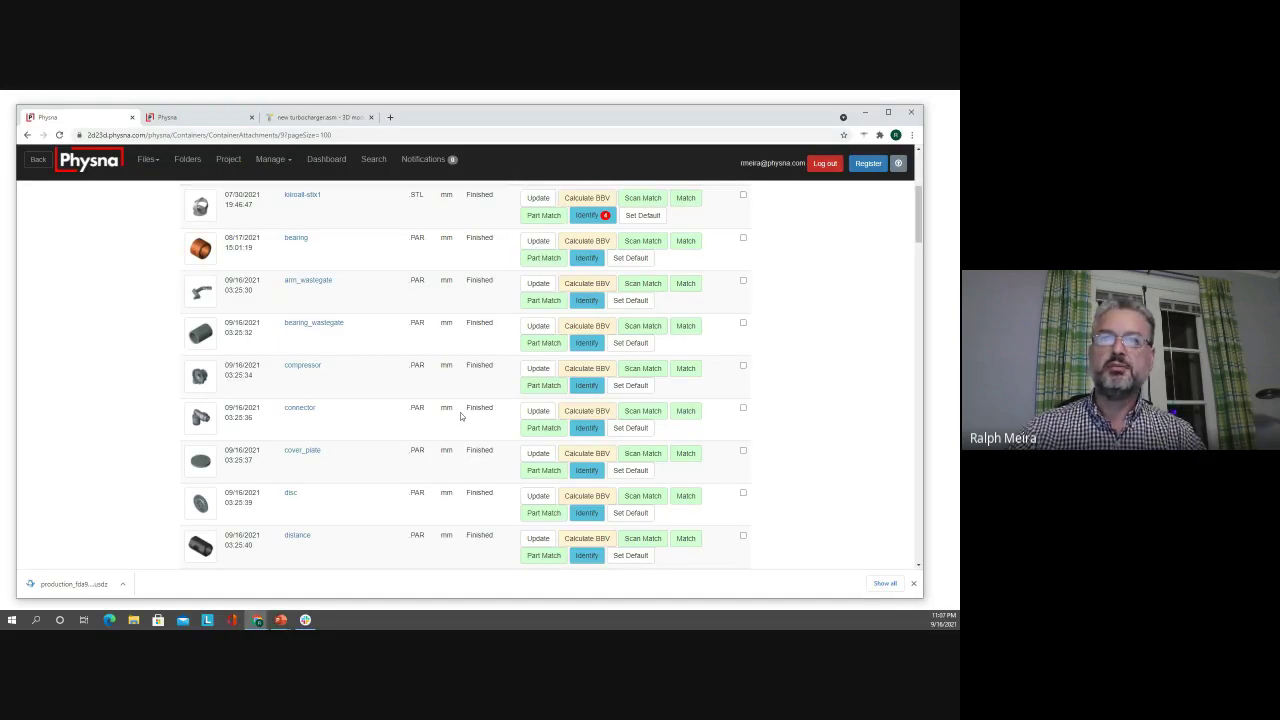
{"action": "scroll", "coordinate": [461, 417], "scroll_direction": "down", "scroll_amount": 5}
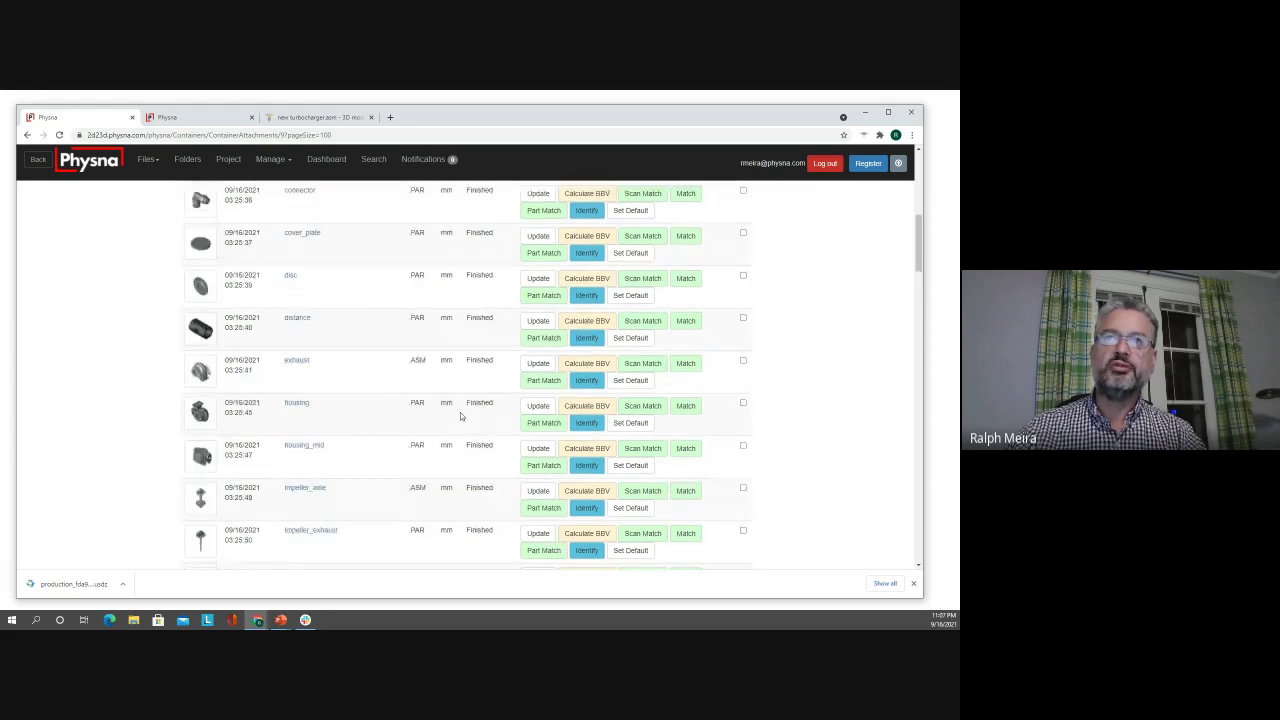
{"action": "scroll", "coordinate": [461, 417], "scroll_direction": "down", "scroll_amount": 3}
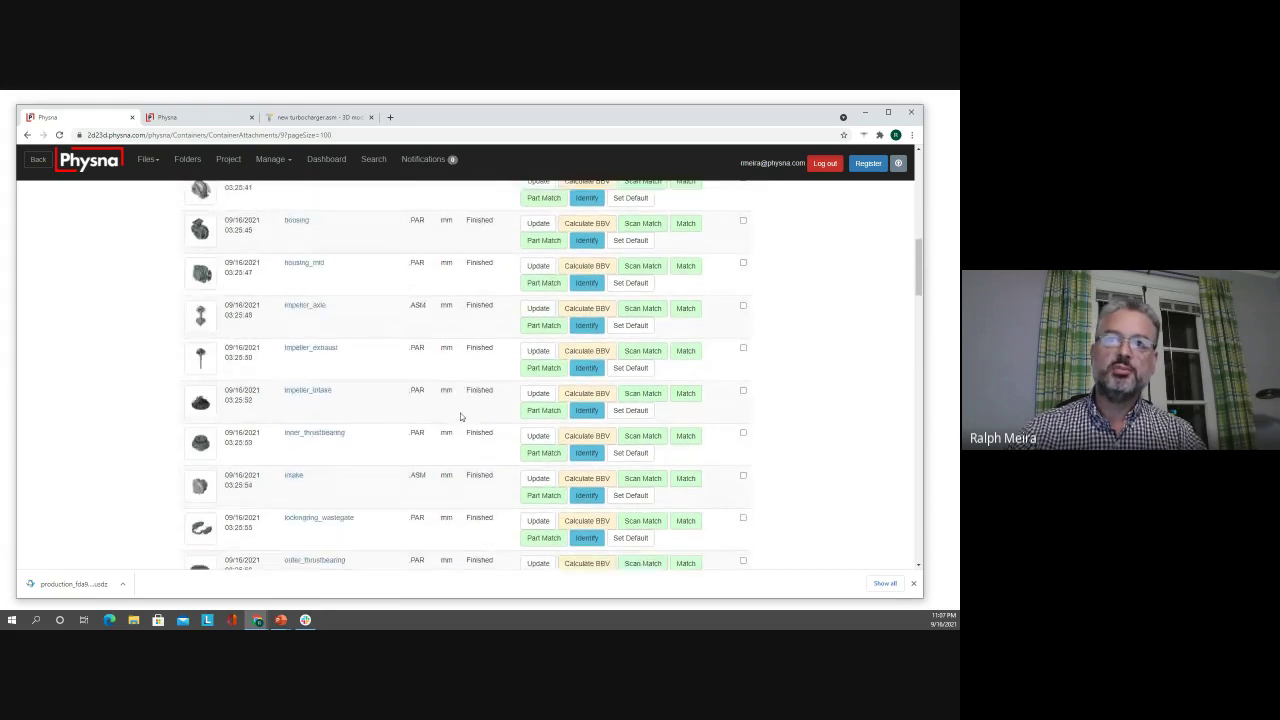
{"action": "scroll", "coordinate": [461, 417], "scroll_direction": "down", "scroll_amount": 5}
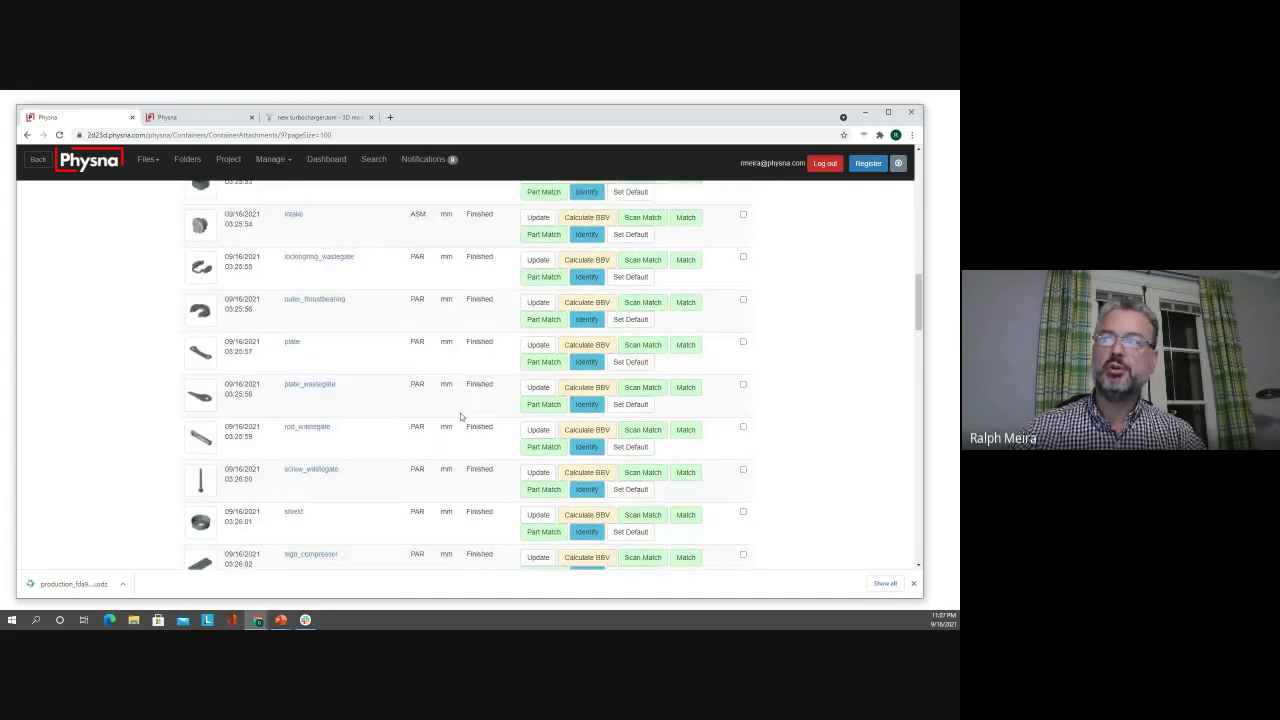
{"action": "scroll", "coordinate": [461, 417], "scroll_direction": "down", "scroll_amount": 4}
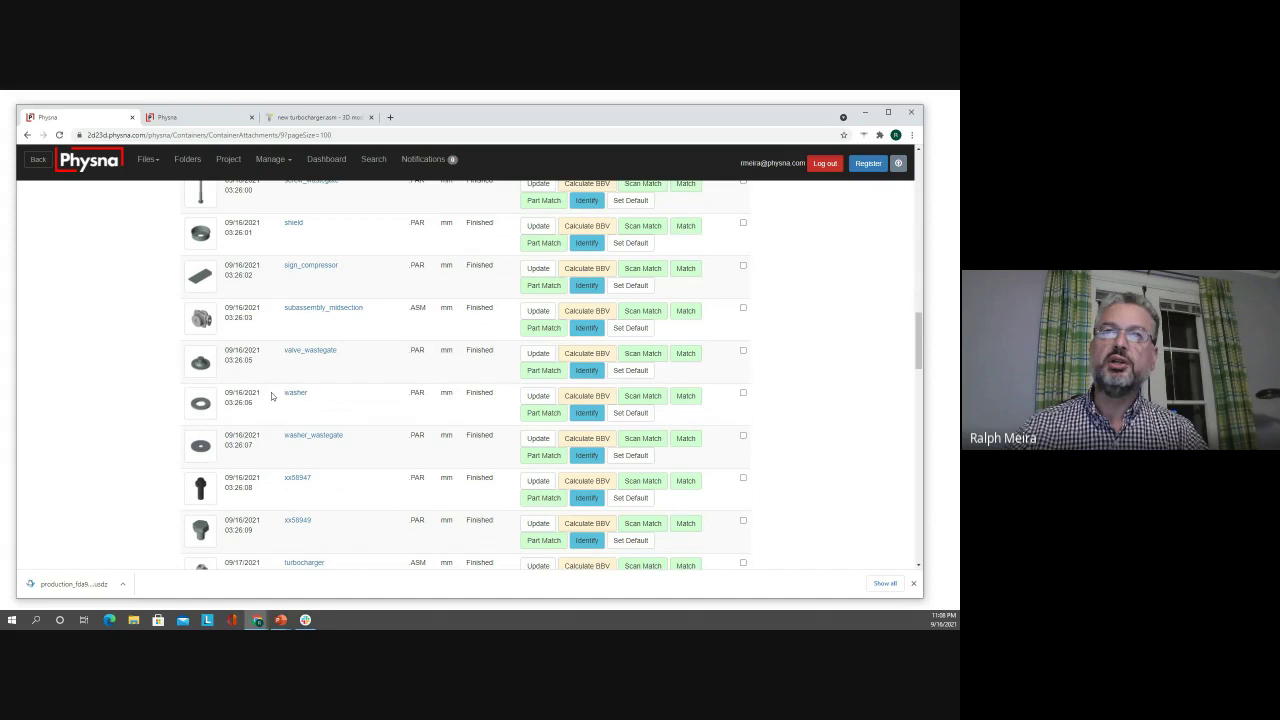
Upload the hand-drawn sketch IMG_4009.JPG to the 2D to 3D Classification page to find matching 3D models.
{"action": "left_click", "coordinate": [215, 118]}
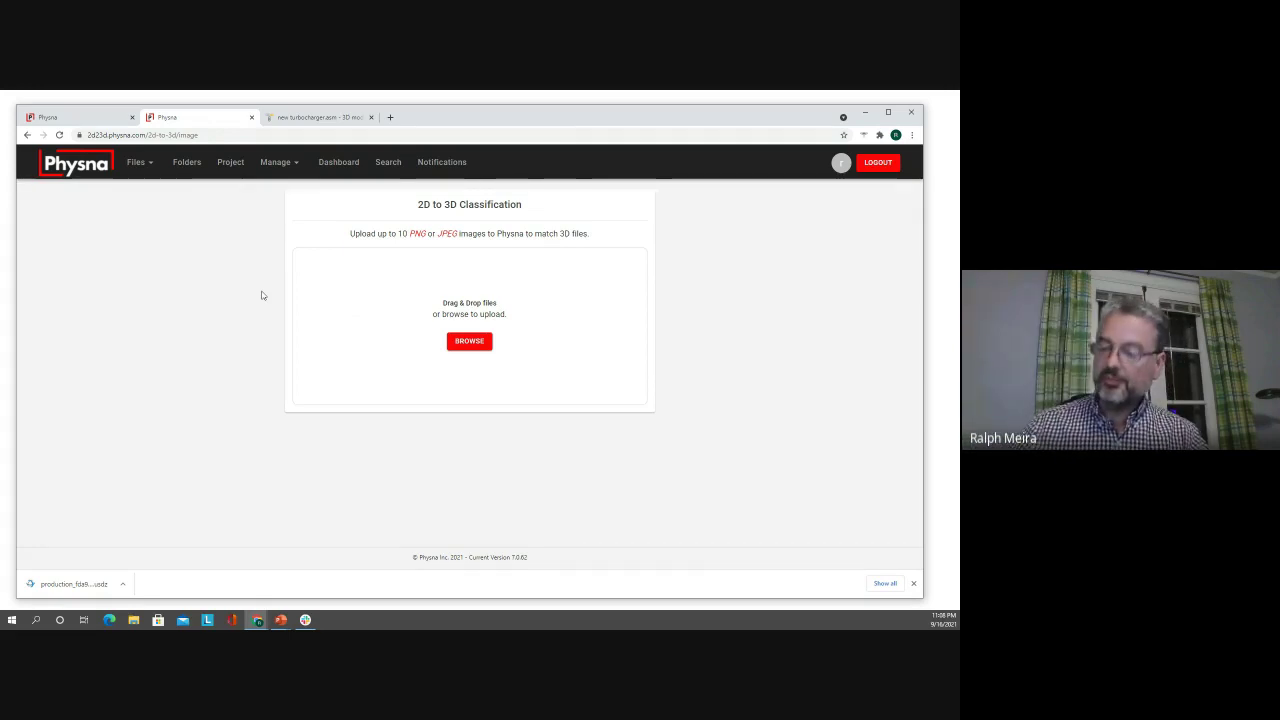
{"action": "left_click", "coordinate": [477, 350]}
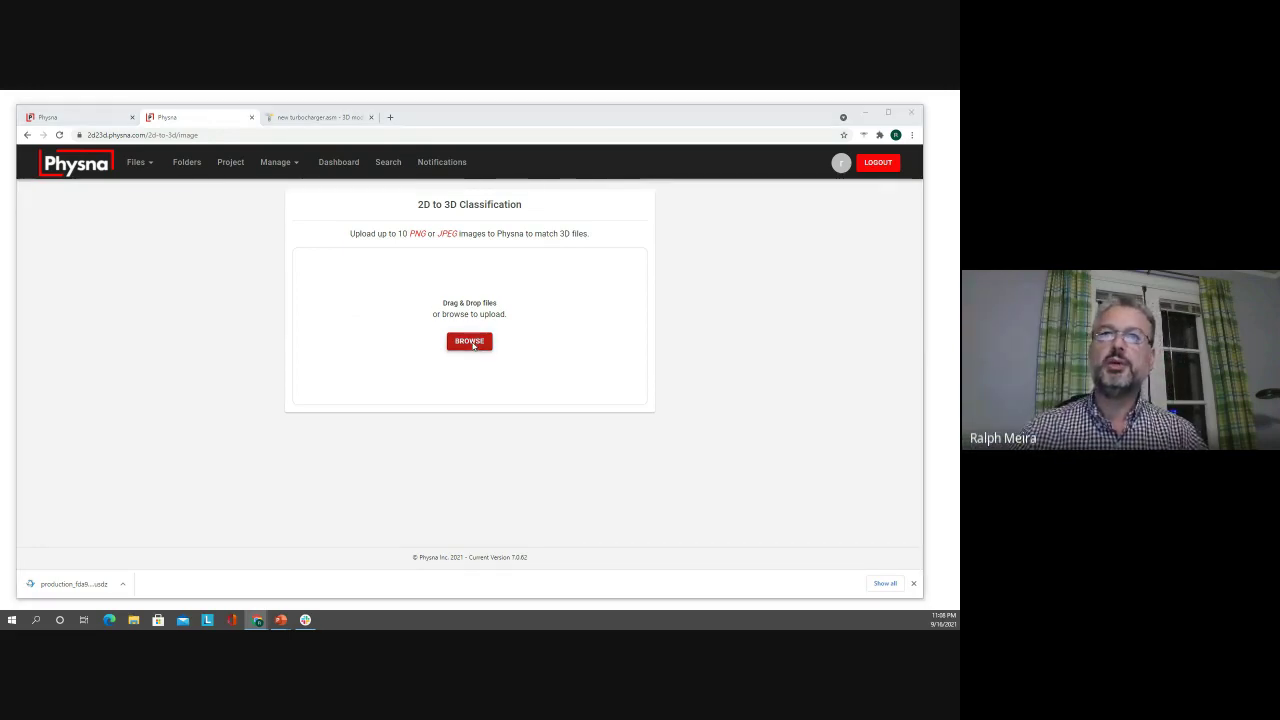
{"action": "left_click", "coordinate": [238, 233]}
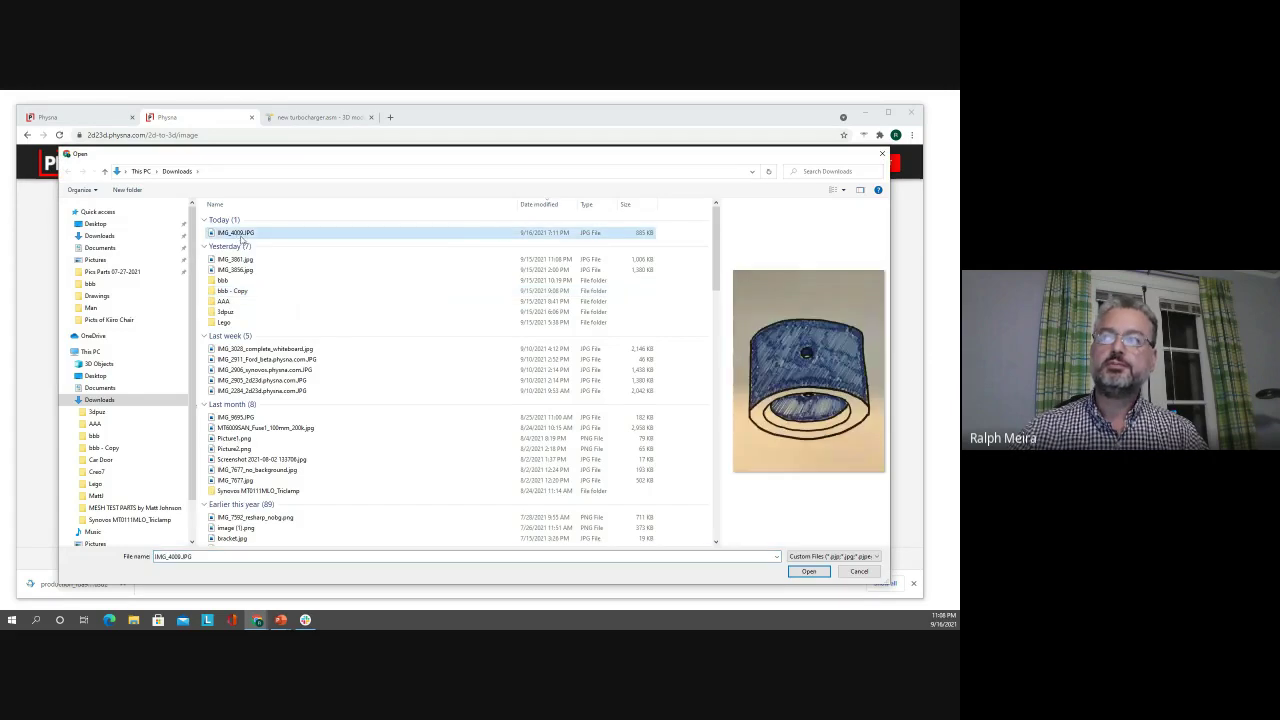
{"action": "left_click", "coordinate": [808, 572]}
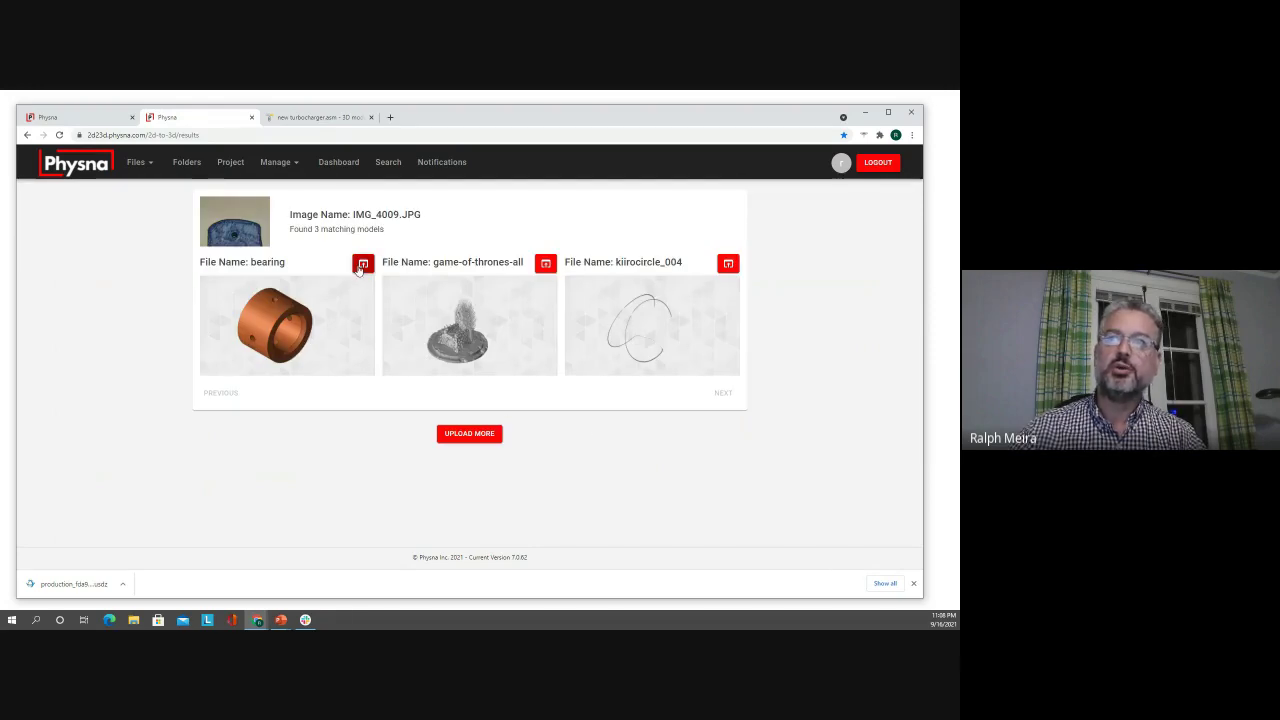
Open the matching bearing model in the 3D viewer and rotate it to inspect its holes and bore.
{"action": "left_click", "coordinate": [363, 263]}
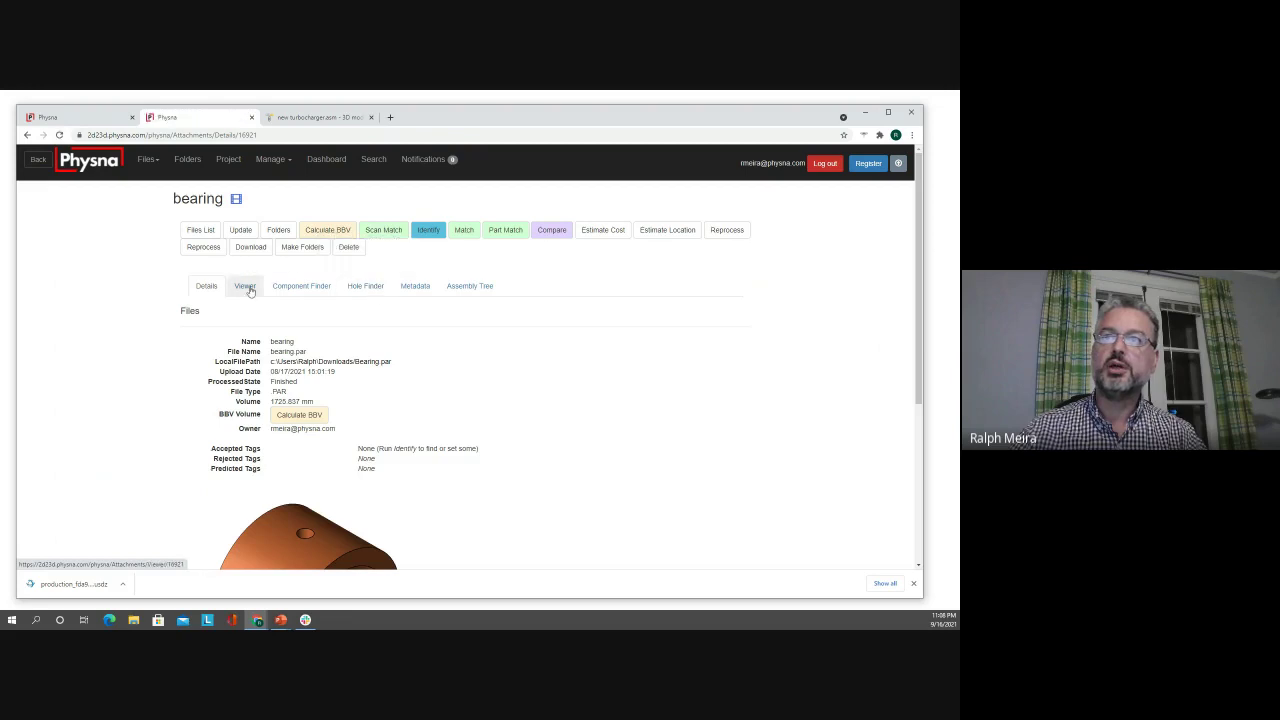
{"action": "left_click", "coordinate": [245, 286]}
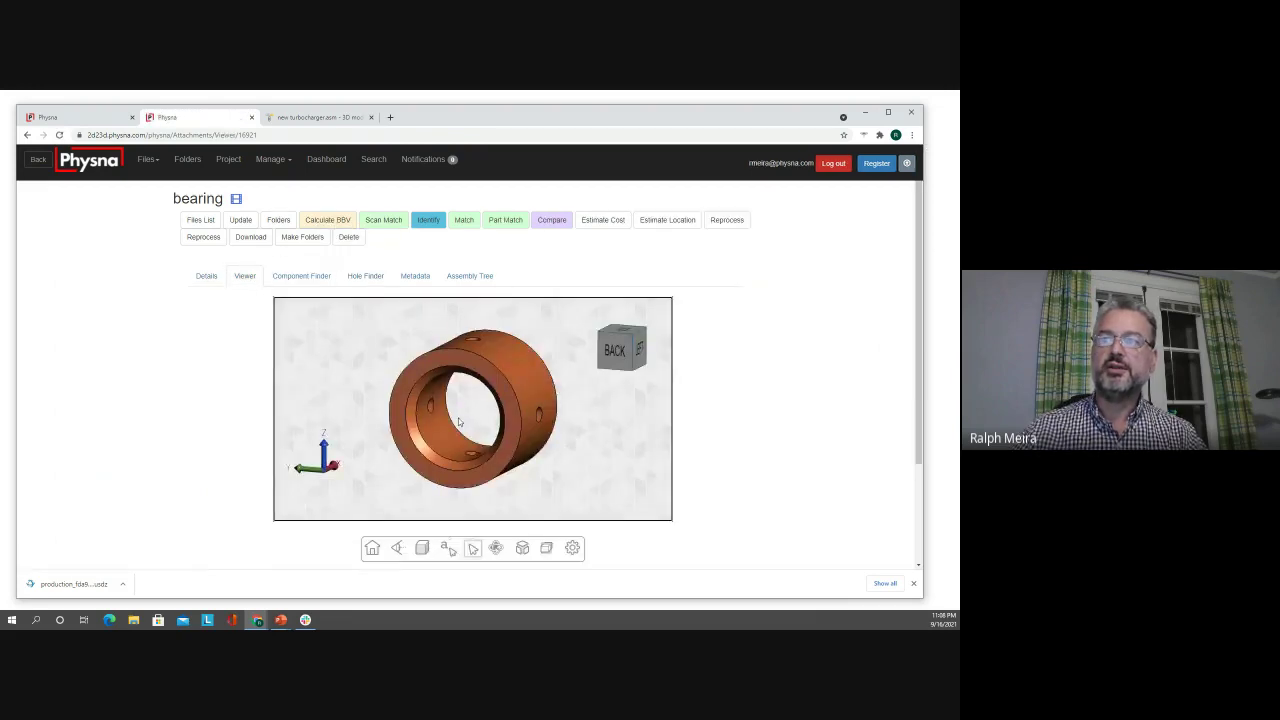
{"action": "left_click_drag", "start_coordinate": [476, 420], "coordinate": [558, 385]}
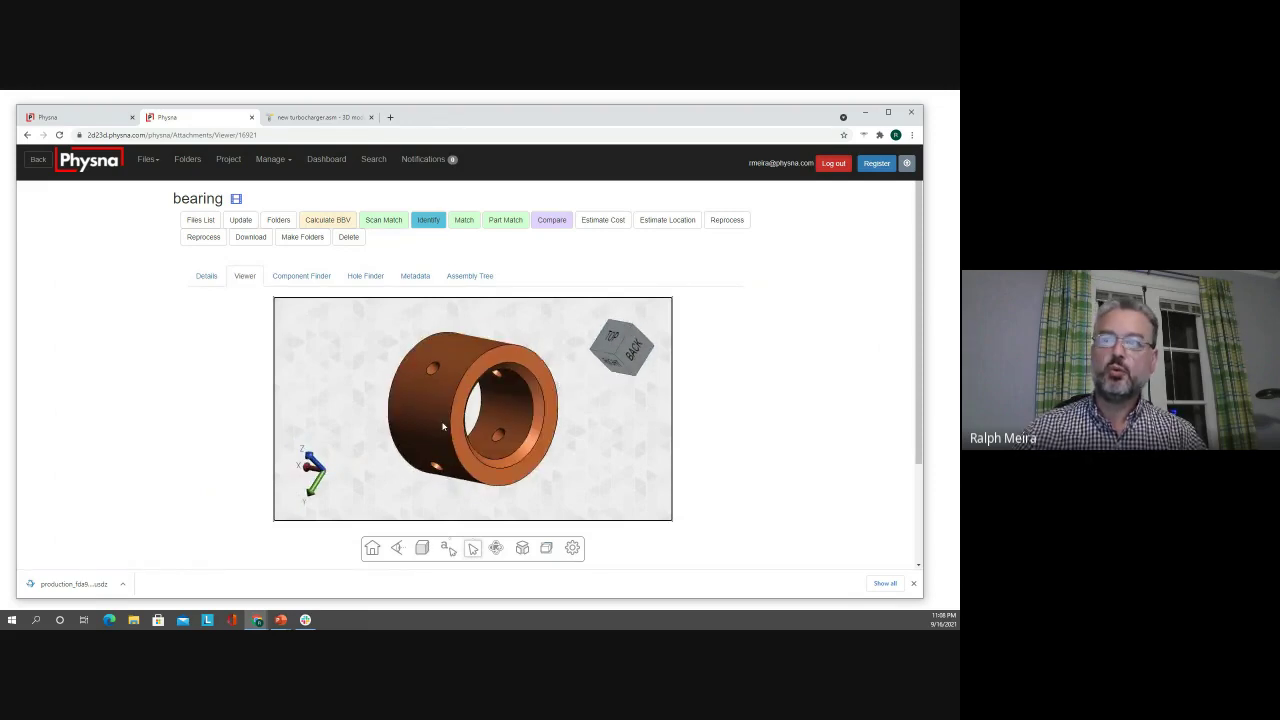
Run Part Match on the bearing and inspect the matching impeller_axle assembly in the 3D viewer.
{"action": "left_click", "coordinate": [503, 222]}
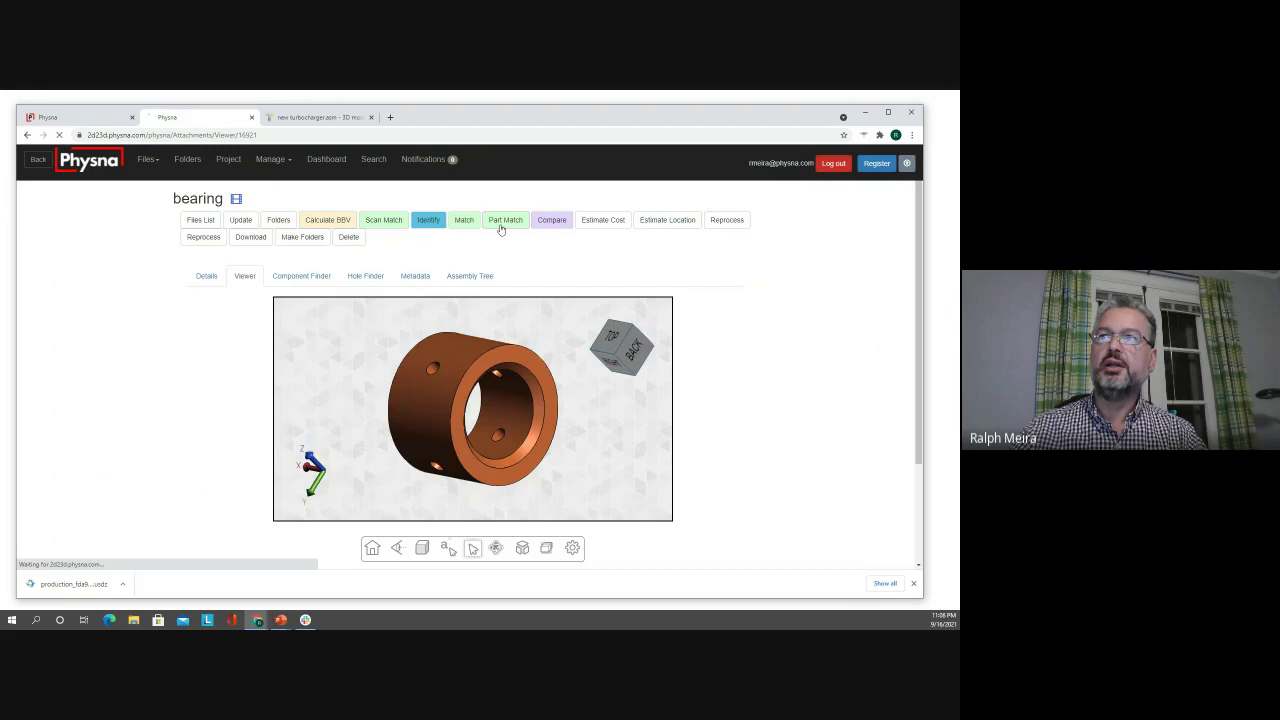
{"action": "scroll", "coordinate": [236, 474], "scroll_direction": "down", "scroll_amount": 3}
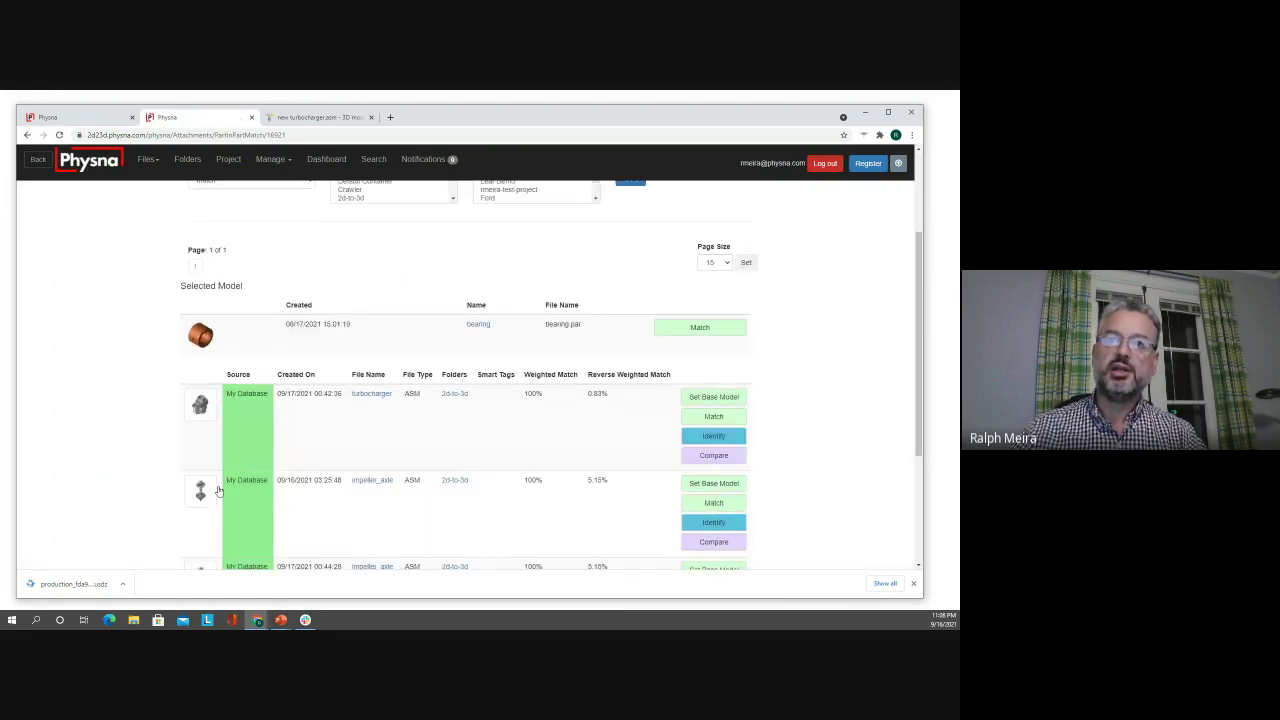
{"action": "left_click", "coordinate": [208, 497]}
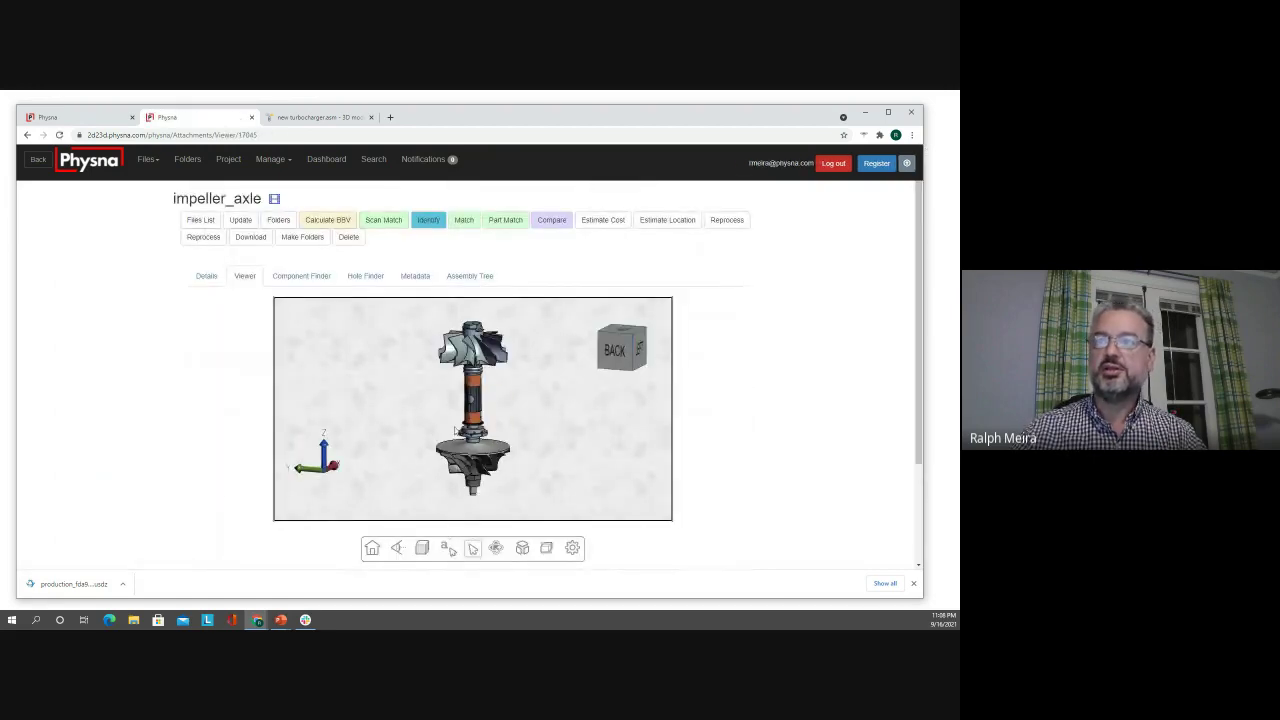
{"action": "mouse_move", "coordinate": [372, 444]}
{"action": "left_mouse_down"}
{"action": "mouse_move", "coordinate": [403, 440]}
{"action": "mouse_move", "coordinate": [374, 417]}
{"action": "mouse_move", "coordinate": [394, 447]}
{"action": "left_mouse_up"}
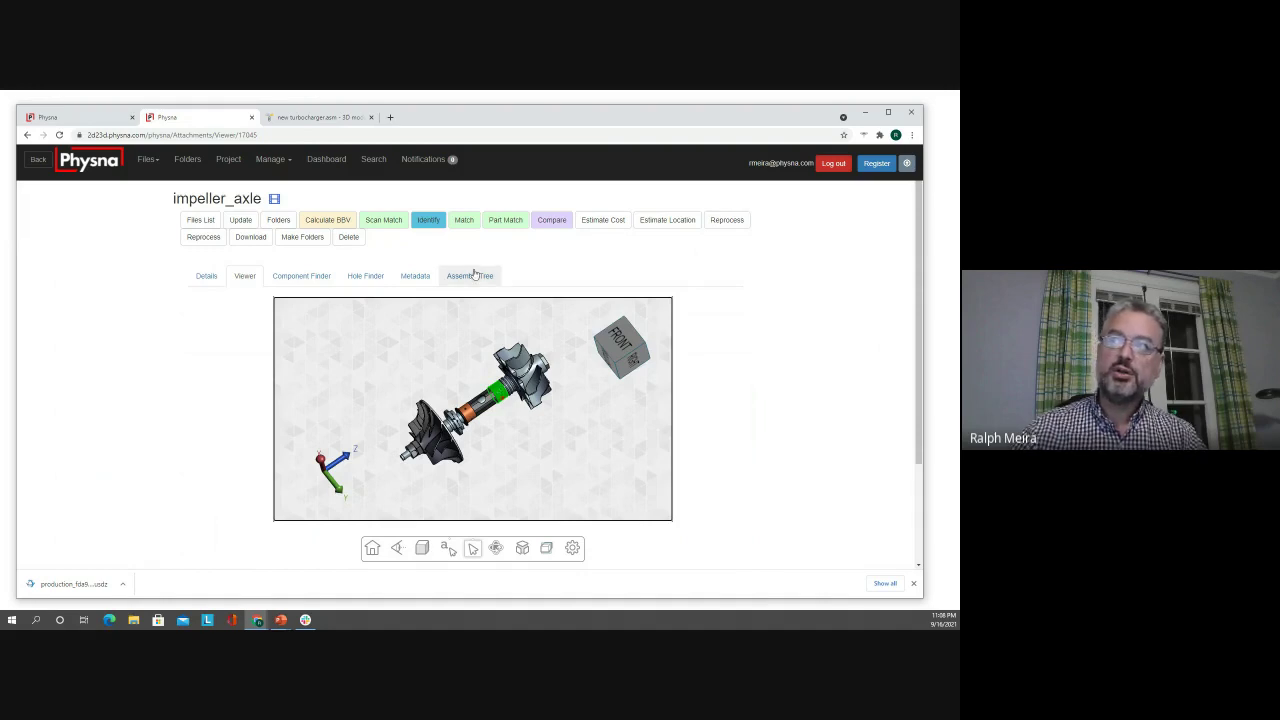
Run Part Match on impeller_axle and view the matching turbocharger assembly in 3D.
{"action": "left_click", "coordinate": [505, 226]}
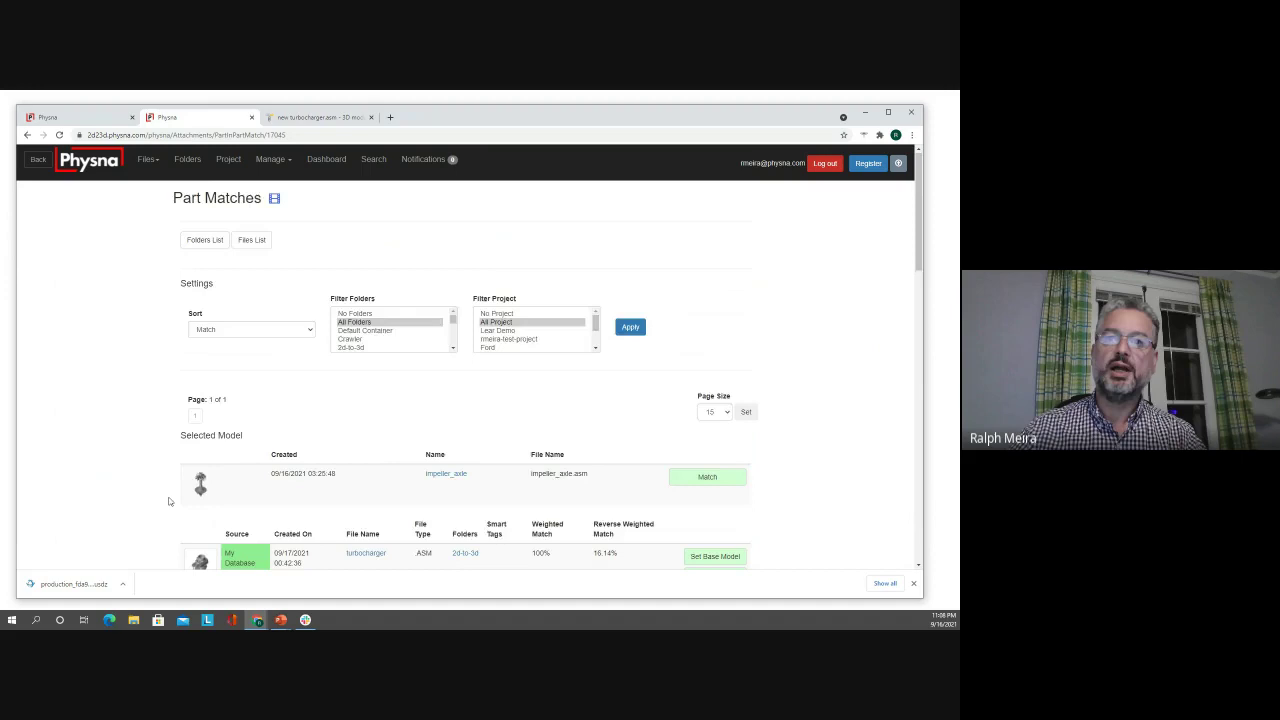
{"action": "scroll", "coordinate": [169, 501], "scroll_direction": "down", "scroll_amount": 1}
{"action": "scroll", "coordinate": [169, 501], "scroll_direction": "down", "scroll_amount": 1}
{"action": "left_click", "coordinate": [205, 427]}
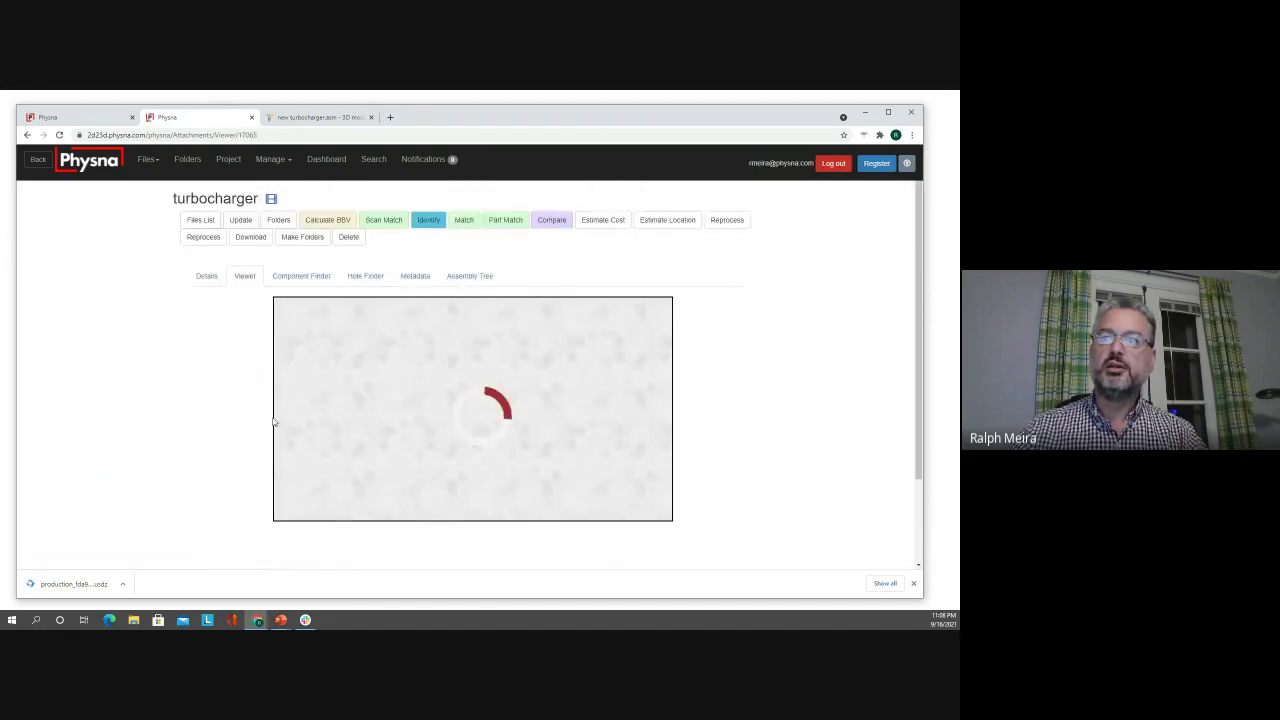
{"action": "left_click_drag", "start_coordinate": [388, 440], "coordinate": [307, 384]}
Explode the turbocharger assembly in the viewer and highlight the bearings among its separated parts.
{"action": "left_click", "coordinate": [522, 548]}
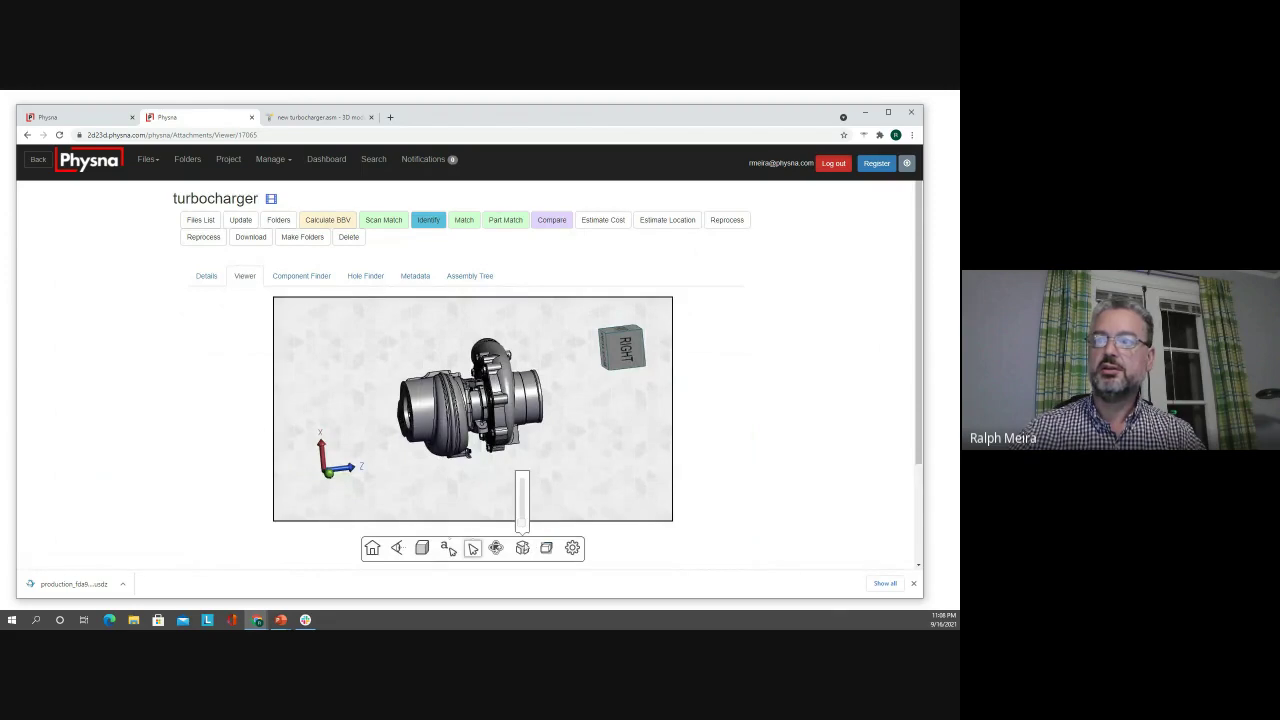
{"action": "left_click_drag", "start_coordinate": [521, 529], "coordinate": [526, 464]}
{"action": "left_click", "coordinate": [434, 406]}
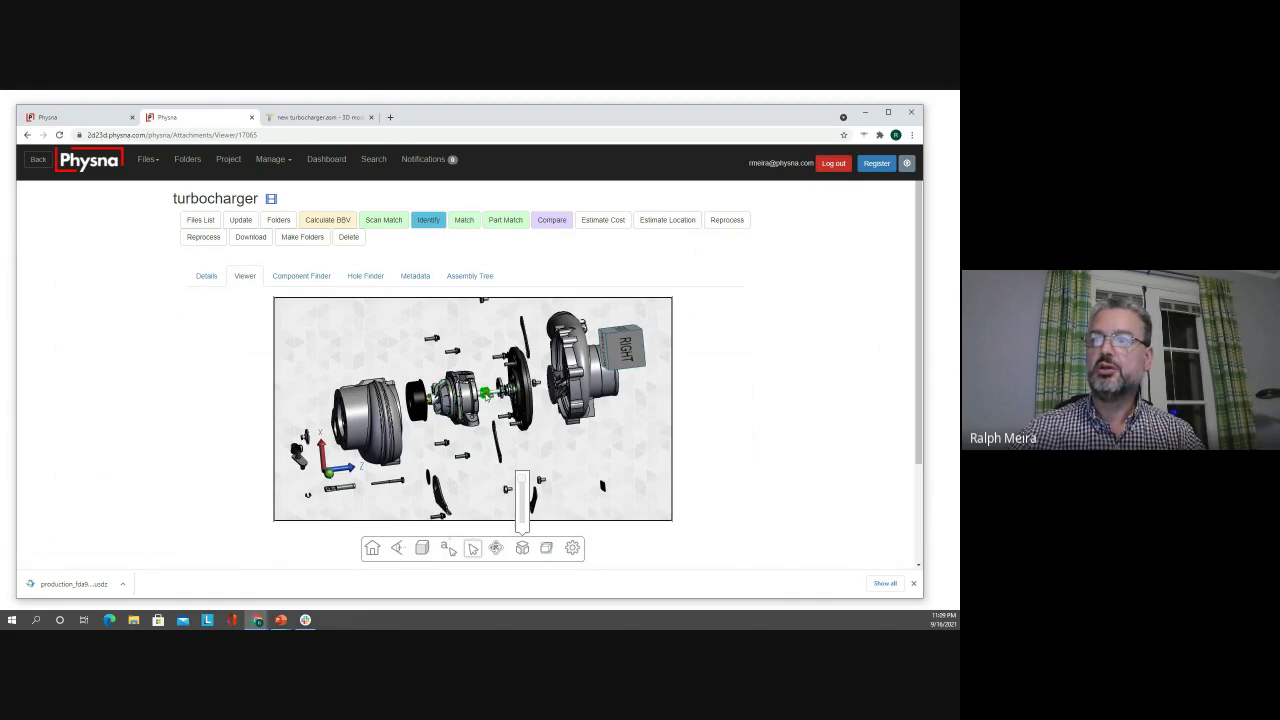
{"action": "left_click_drag", "start_coordinate": [437, 408], "coordinate": [430, 411]}
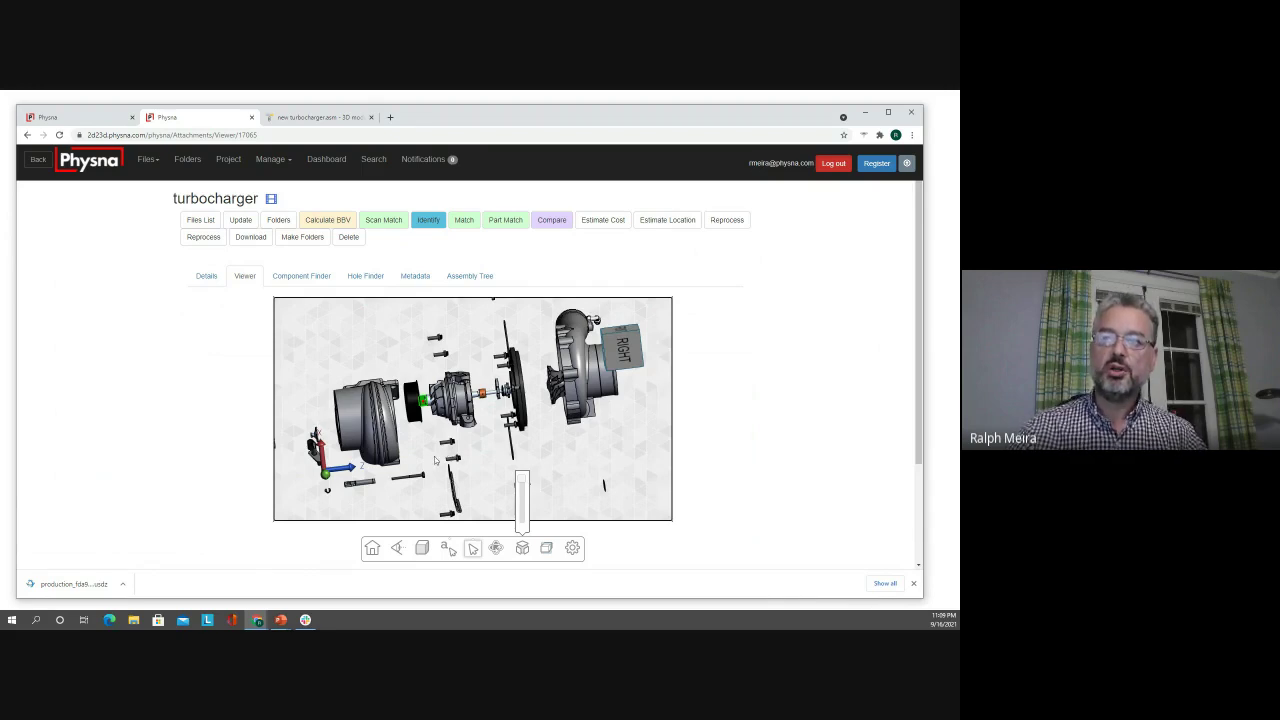
On the Thangs page for new turbocharger.asm, explode the assembly and download its augmented reality file for iOS.
{"action": "left_click", "coordinate": [317, 118]}
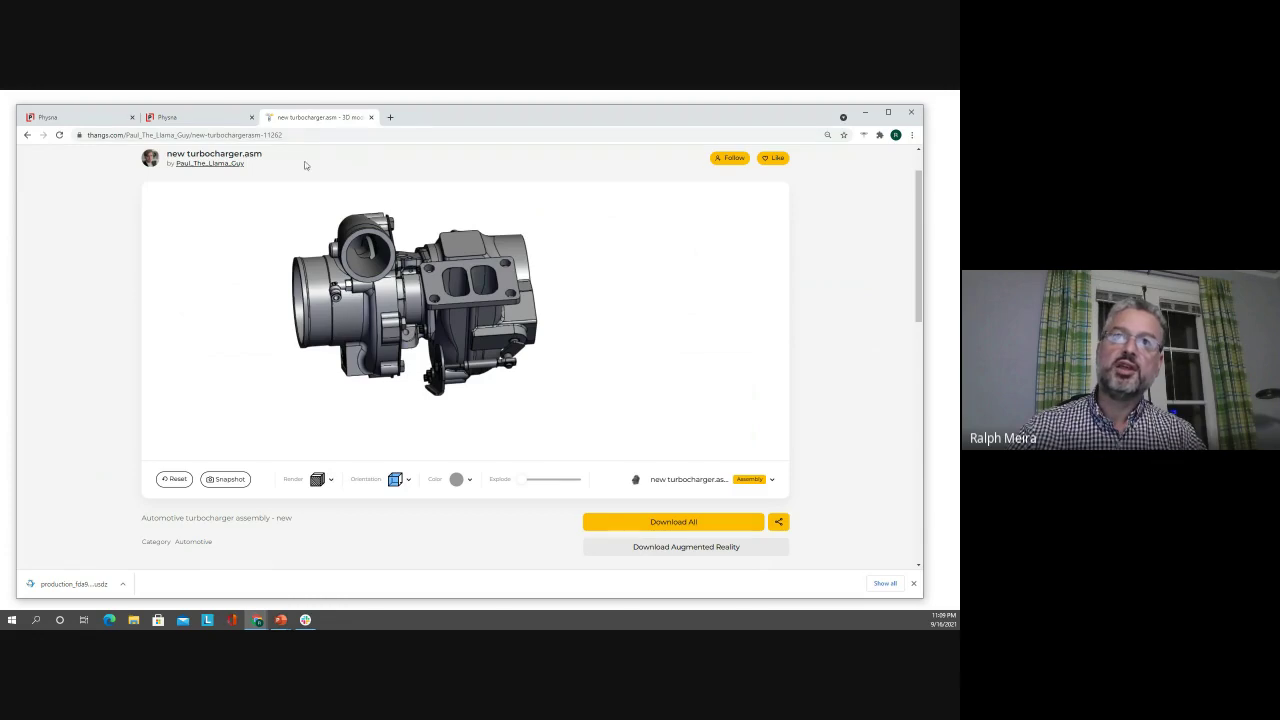
{"action": "left_click_drag", "start_coordinate": [444, 329], "coordinate": [446, 362]}
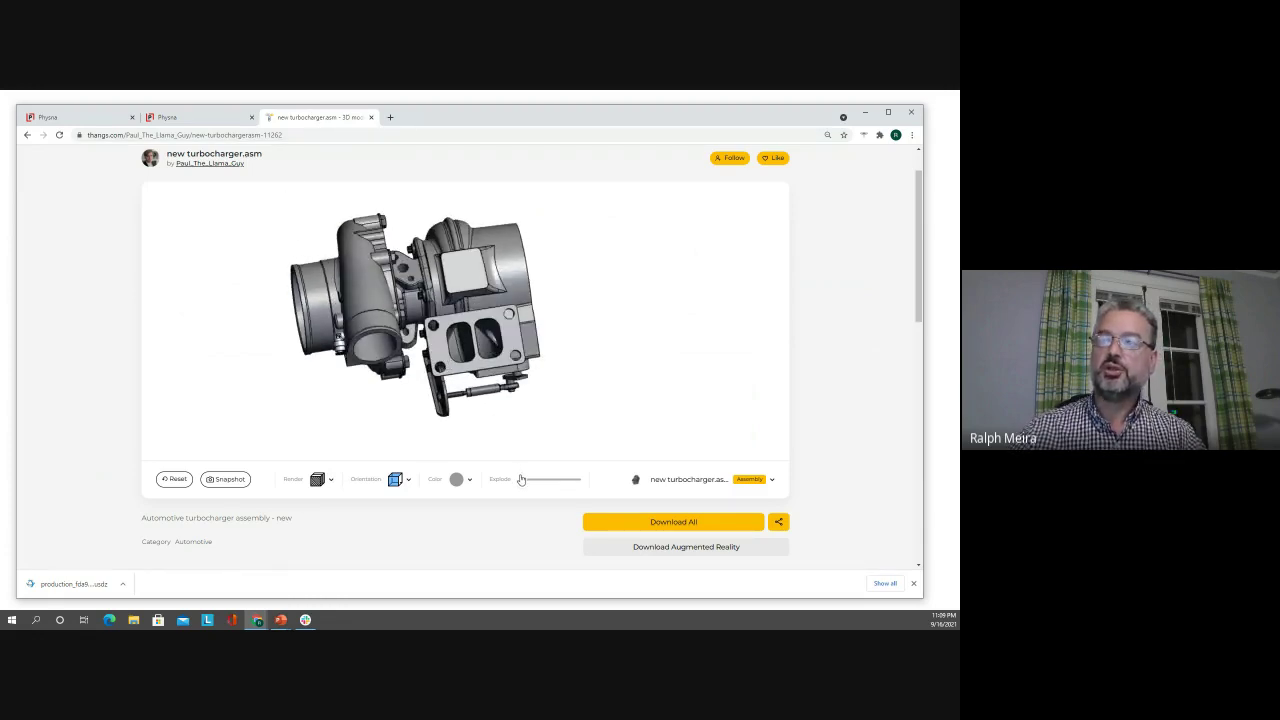
{"action": "mouse_move", "coordinate": [520, 479]}
{"action": "left_mouse_down"}
{"action": "mouse_move", "coordinate": [555, 485]}
{"action": "mouse_move", "coordinate": [522, 491]}
{"action": "left_mouse_up"}
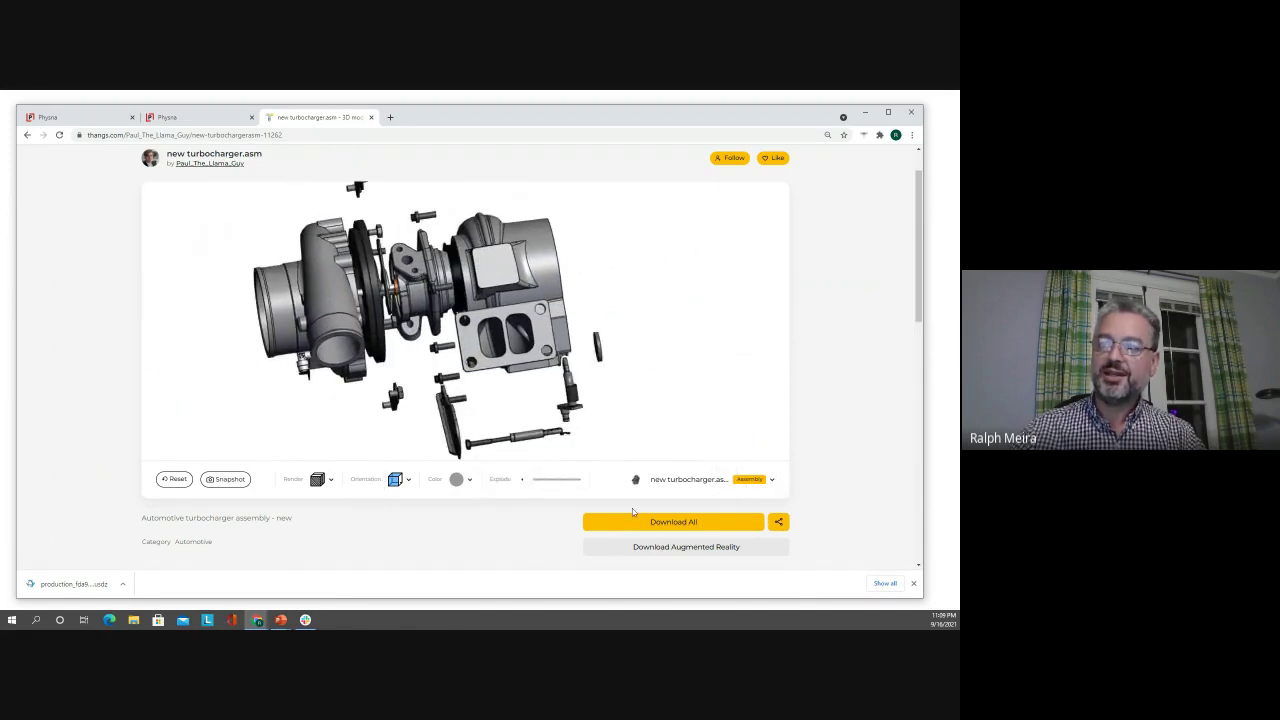
{"action": "left_click", "coordinate": [694, 546]}
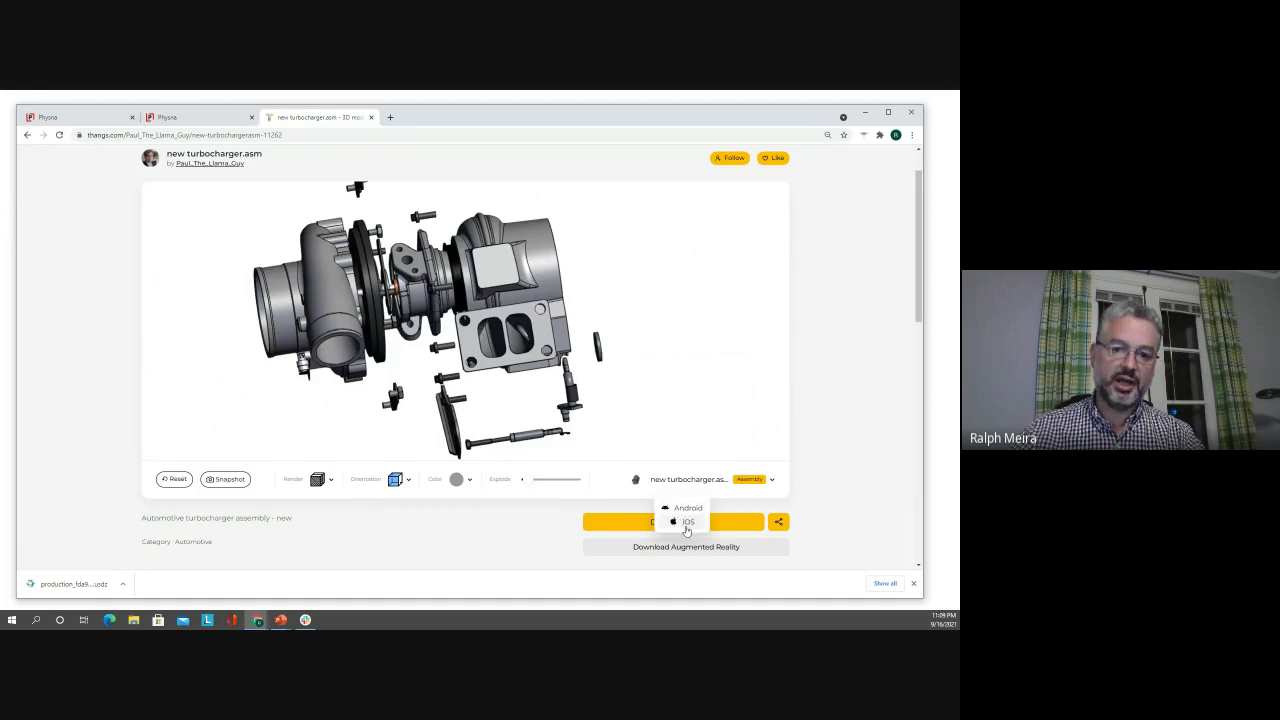
{"action": "left_click", "coordinate": [686, 522]}
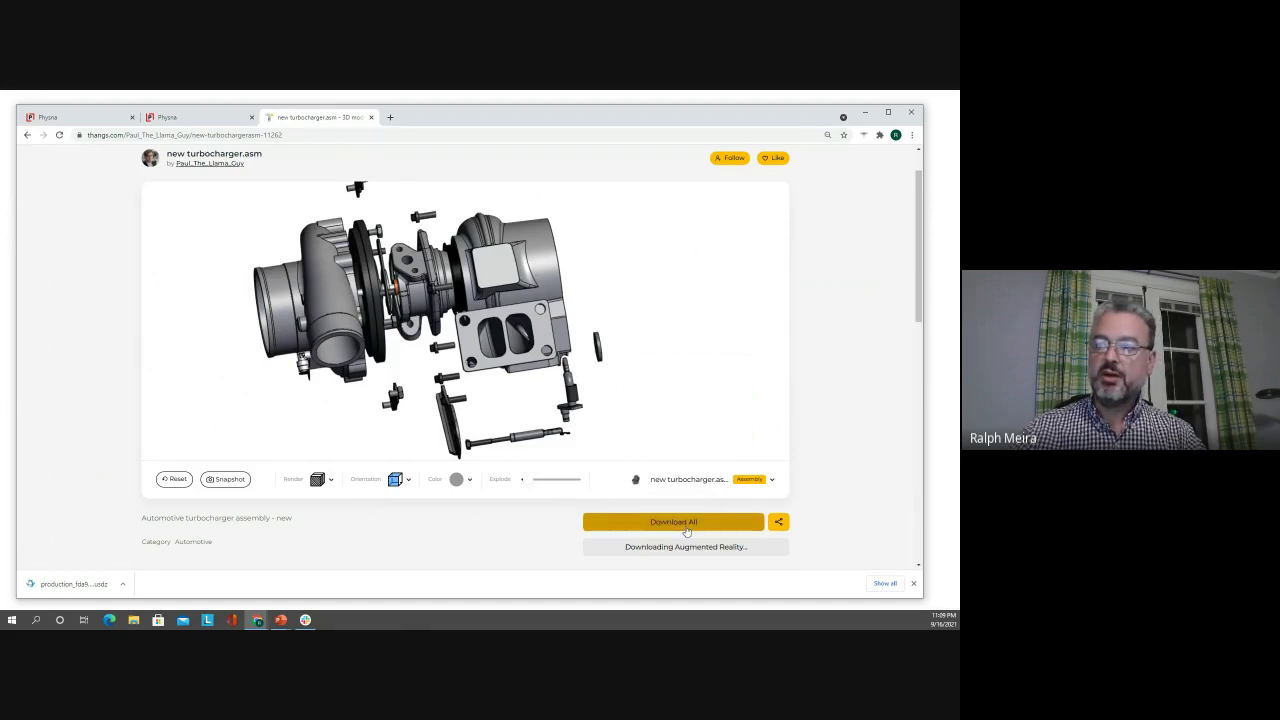